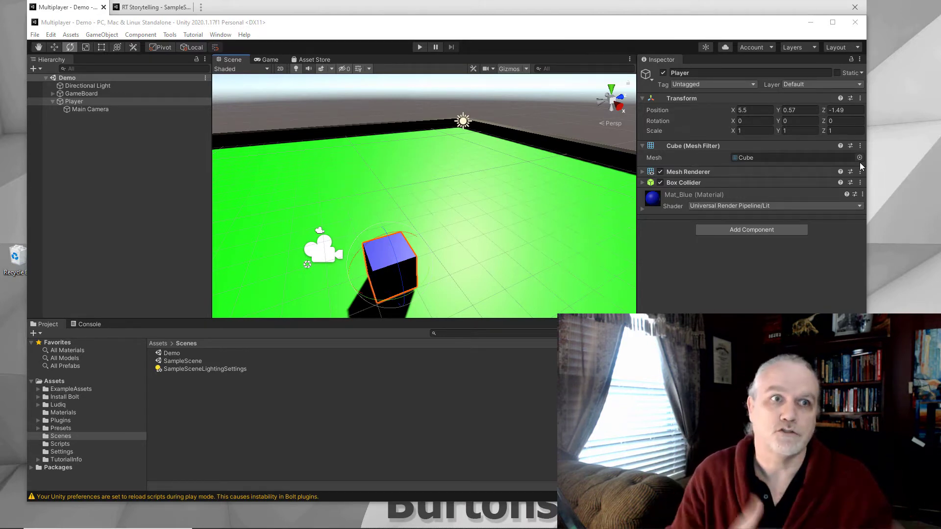
Step: Orbit the Demo scene and inspect the Main Camera's and Player's components
click(351, 191)
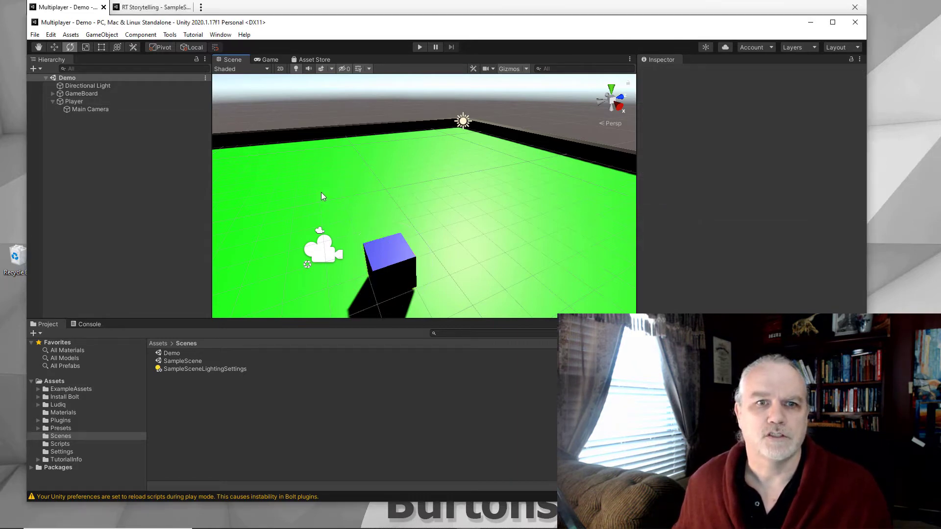
right_drag(321, 192, 258, 225)
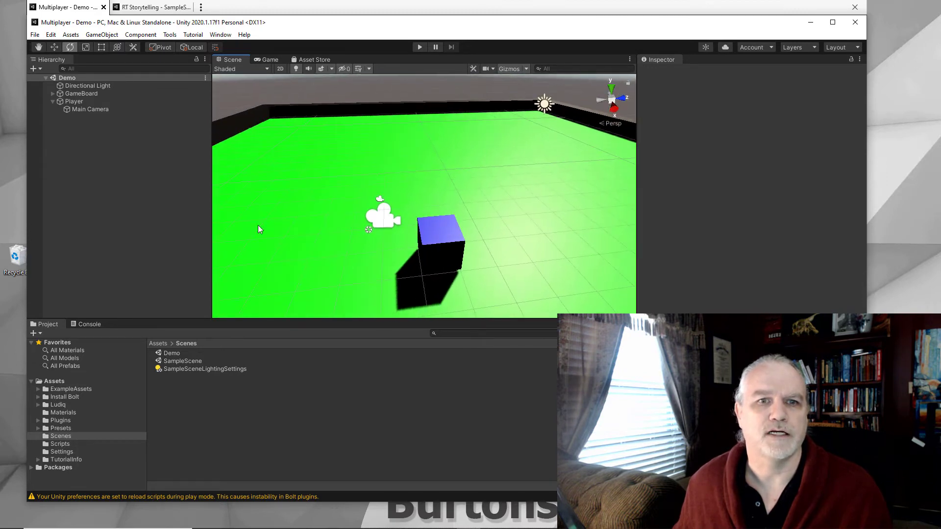
click(97, 109)
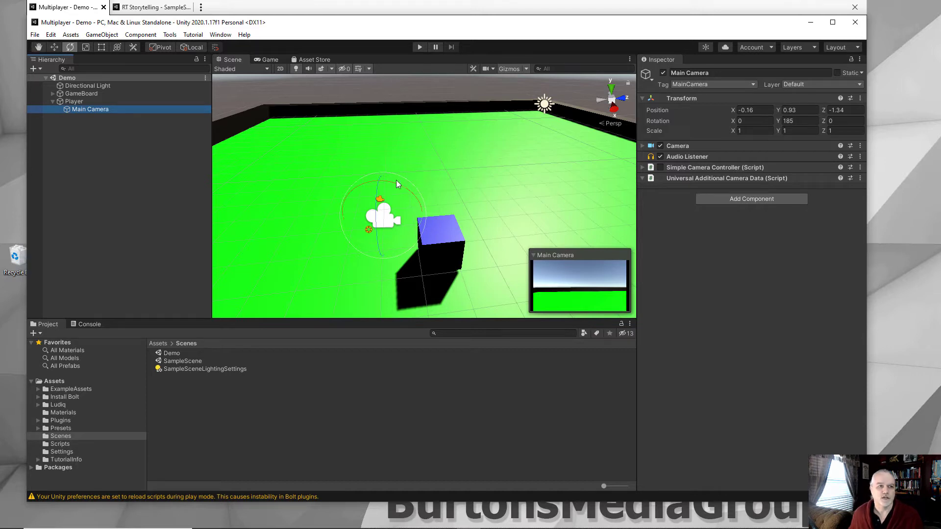
click(83, 103)
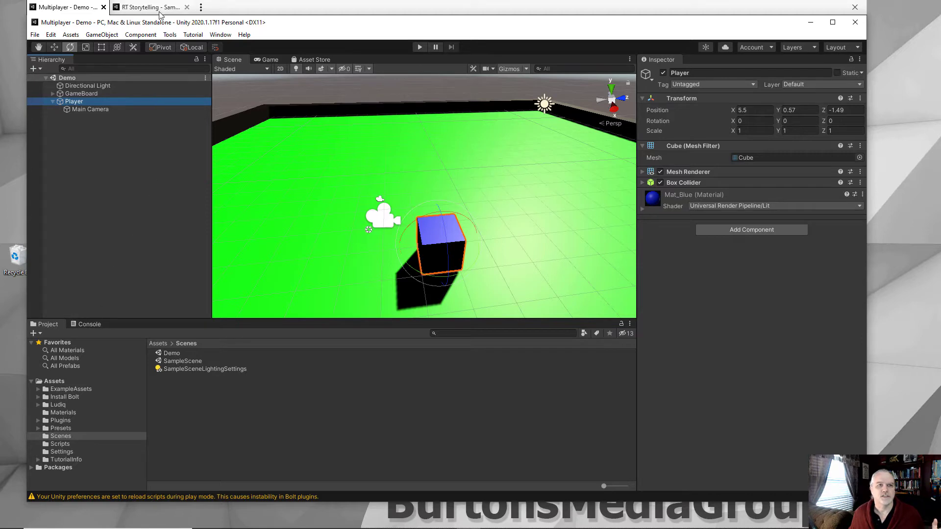
mouse_move(161, 11)
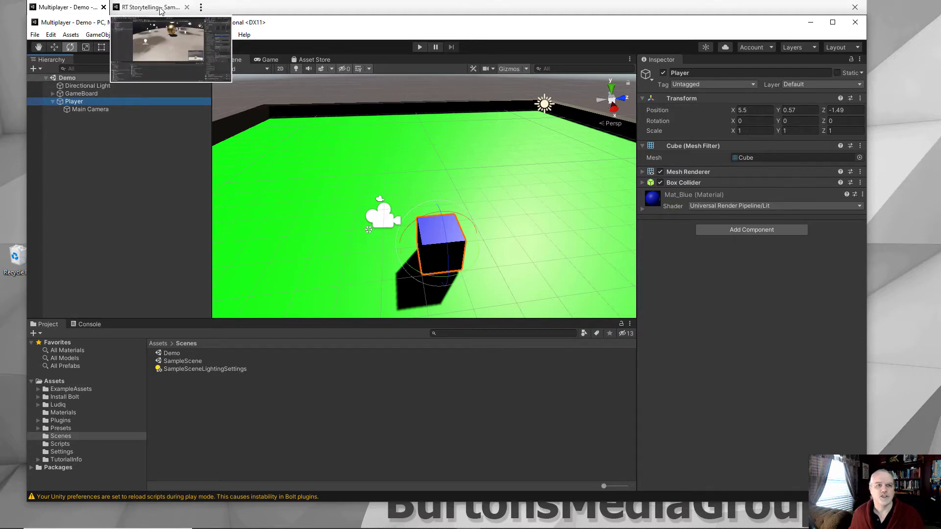
Step: In RT Storytelling, inspect the PlayerControllerFPS and its Main Camera components
click(161, 9)
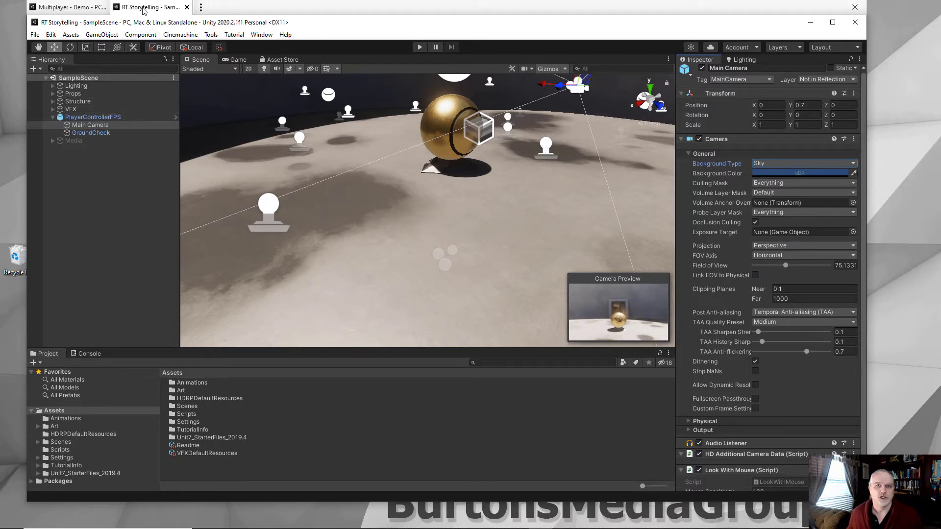
click(89, 119)
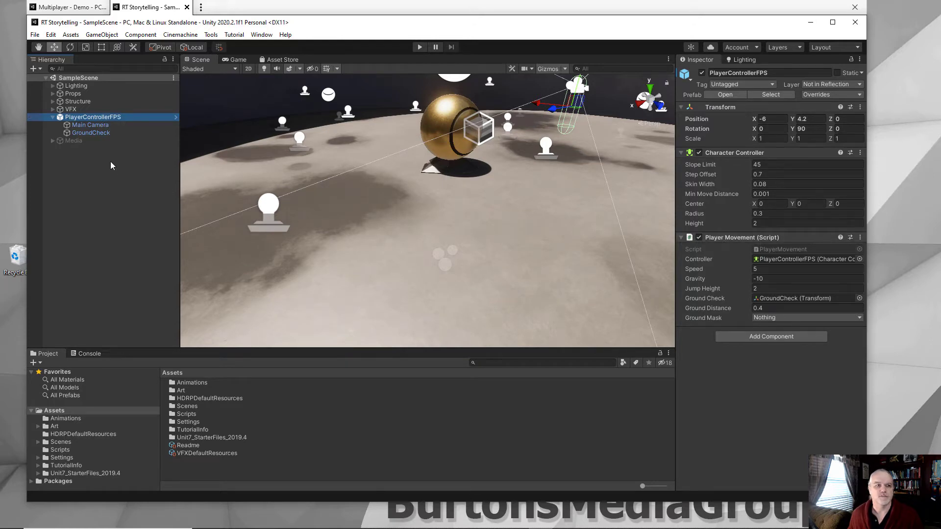
click(97, 126)
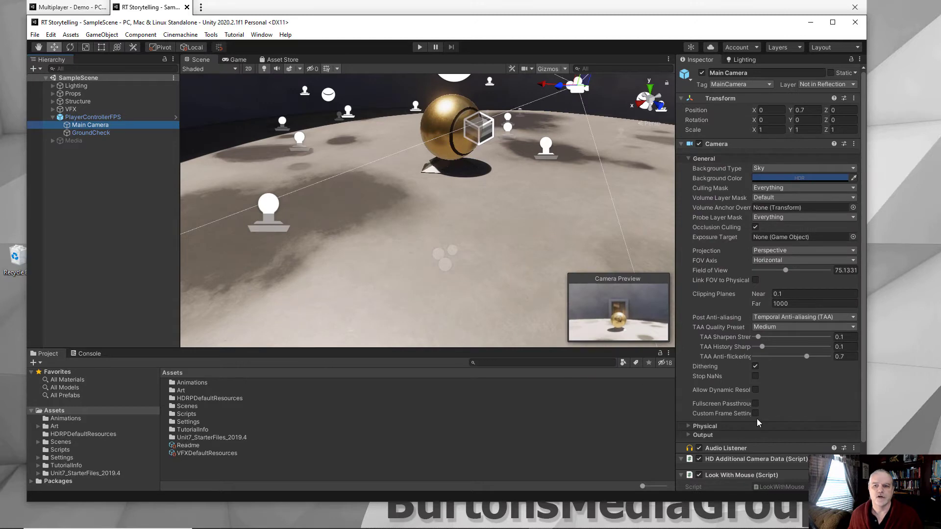
scroll(763, 428, down, 3)
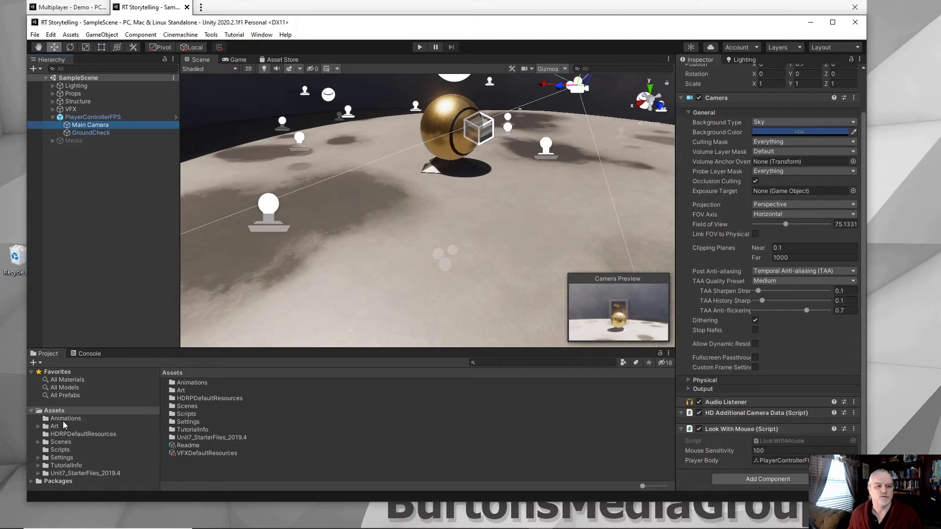
Step: View the PlayerMovement and LookWithMouse scripts in the reference Assets/Scripts folder
click(59, 449)
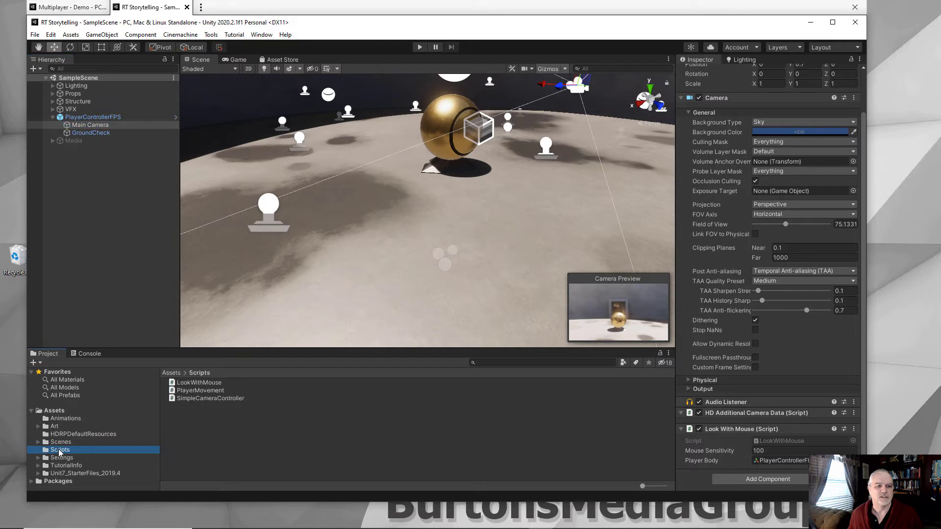
click(199, 391)
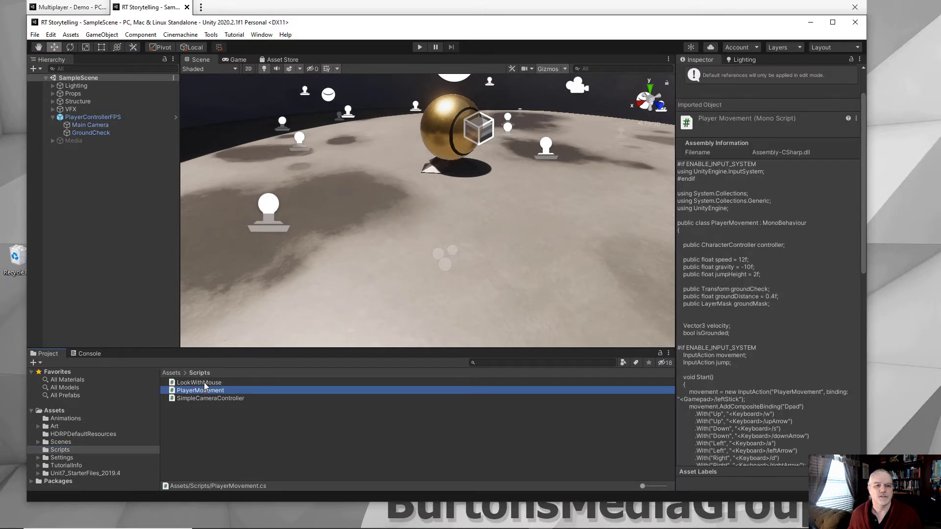
click(204, 383)
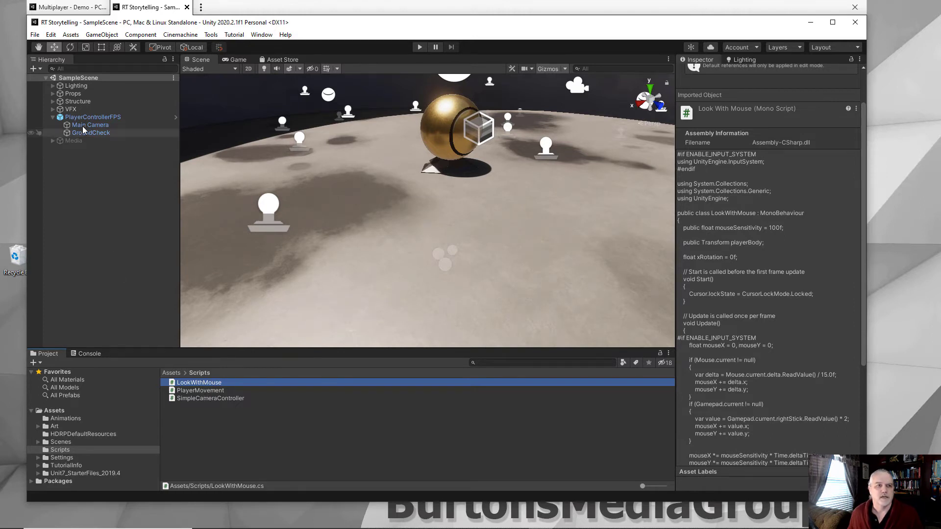
Step: Back in Multiplayer Demo, add the LookWithMouse script to the Main Camera under Player
click(70, 7)
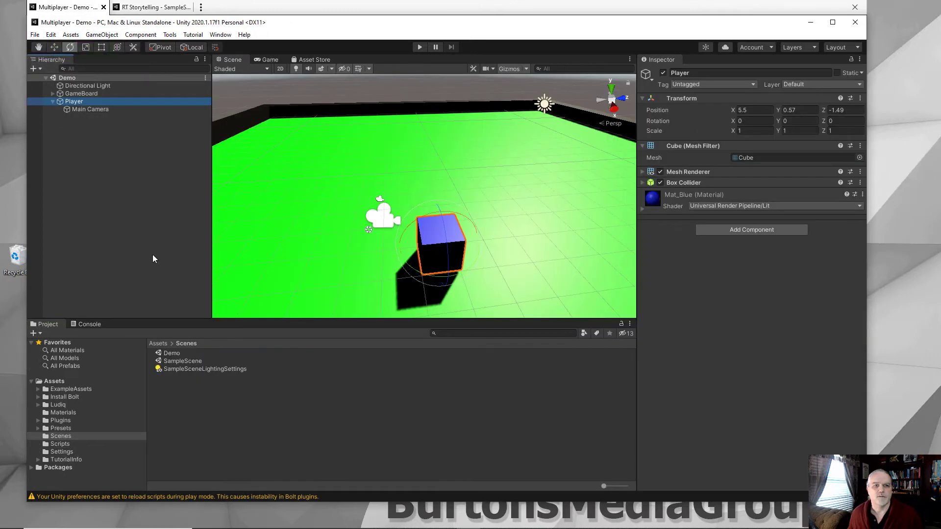
click(60, 444)
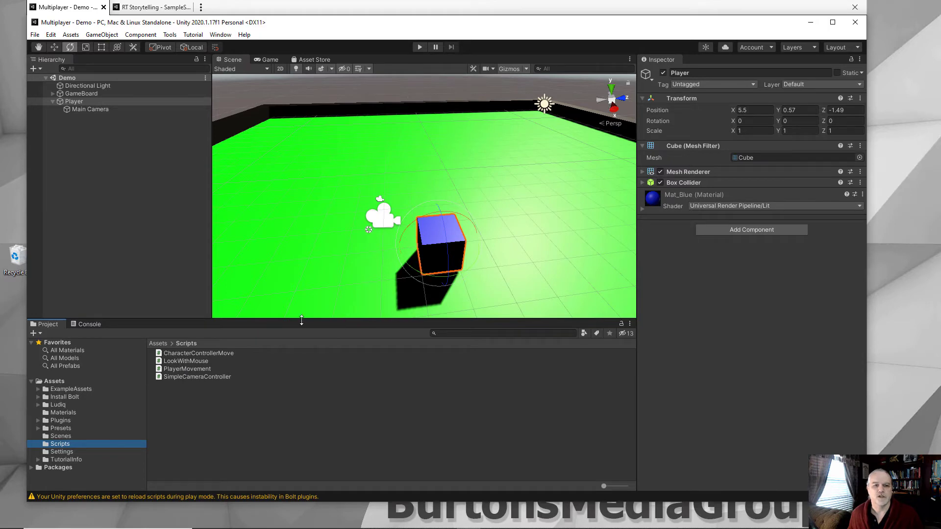
click(99, 108)
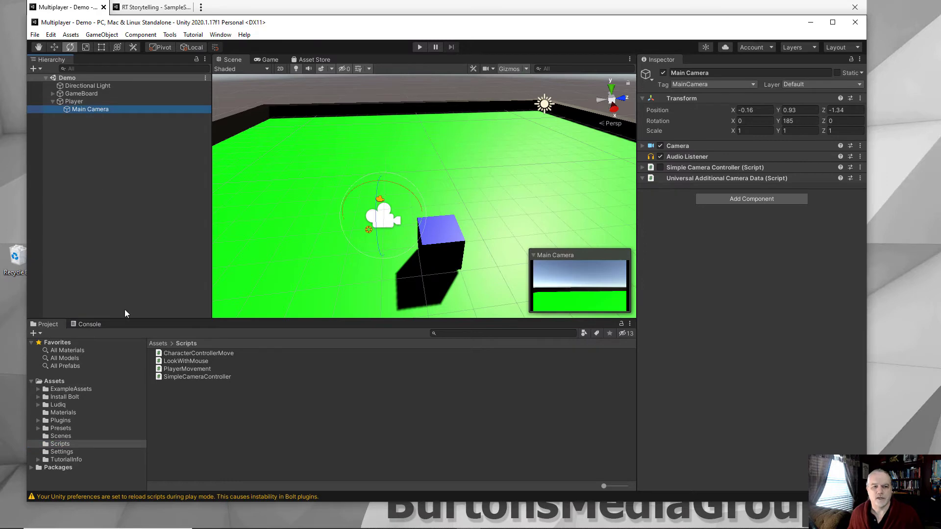
click(191, 362)
drag(192, 362, 681, 251)
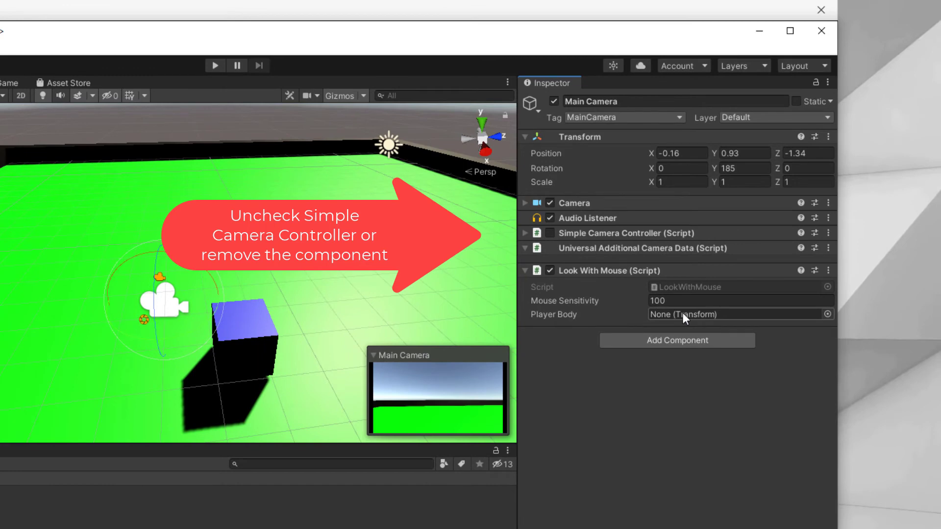
Step: Set Look With Mouse's Player Body to the Player transform
click(828, 314)
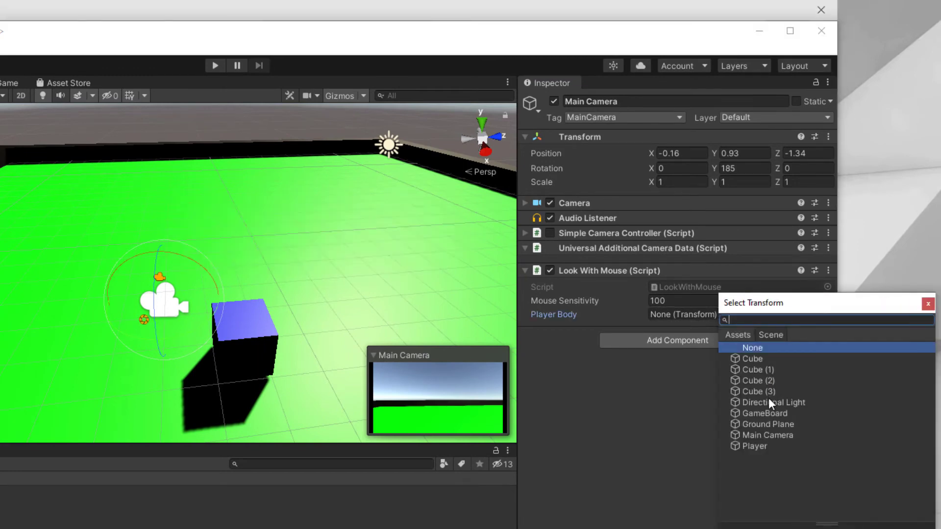
click(759, 359)
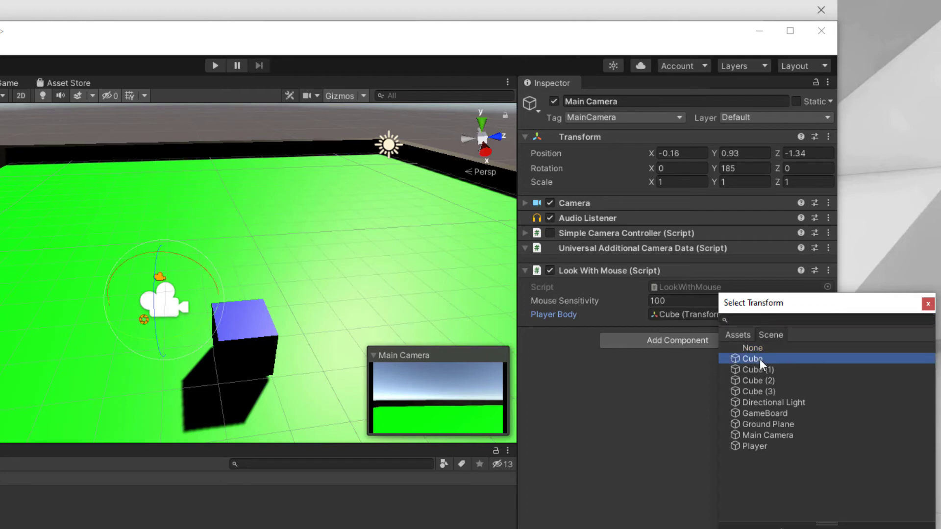
click(756, 447)
click(680, 456)
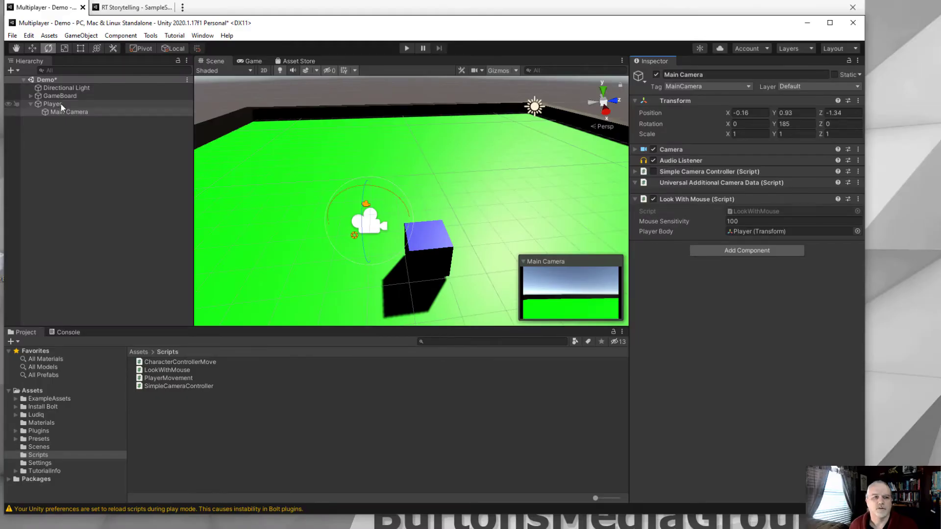
click(123, 291)
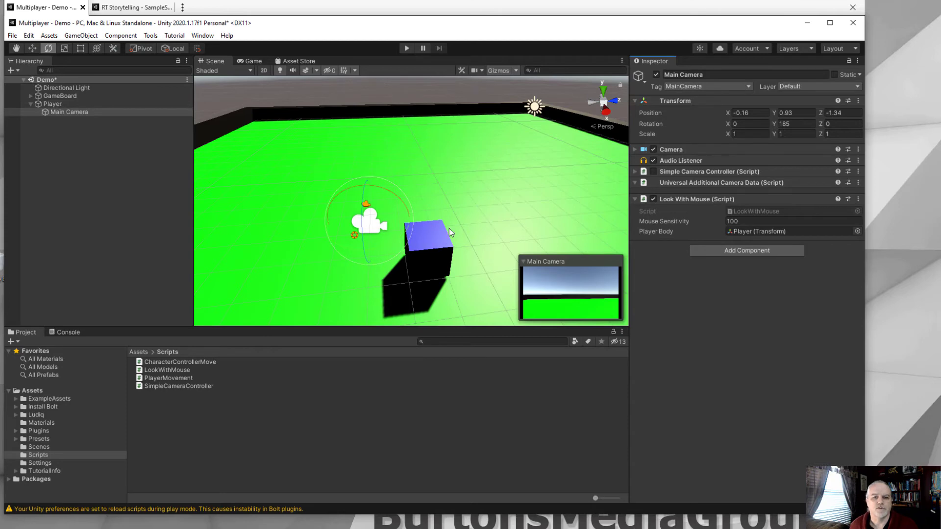
Step: Give Player the PlayerMovement script and a Physics Character Controller, assigned to its Controller field
click(51, 105)
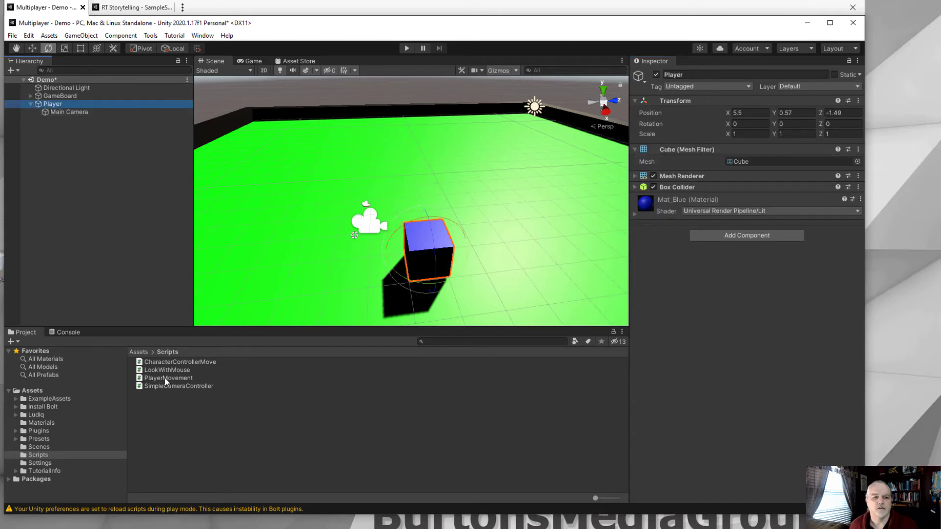
drag(165, 379, 688, 284)
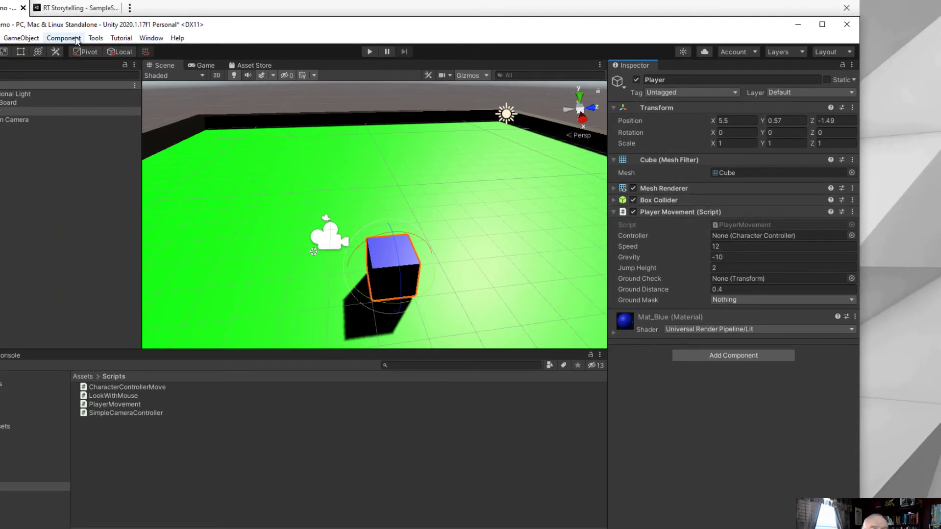
click(75, 39)
mouse_move(84, 73)
click(190, 87)
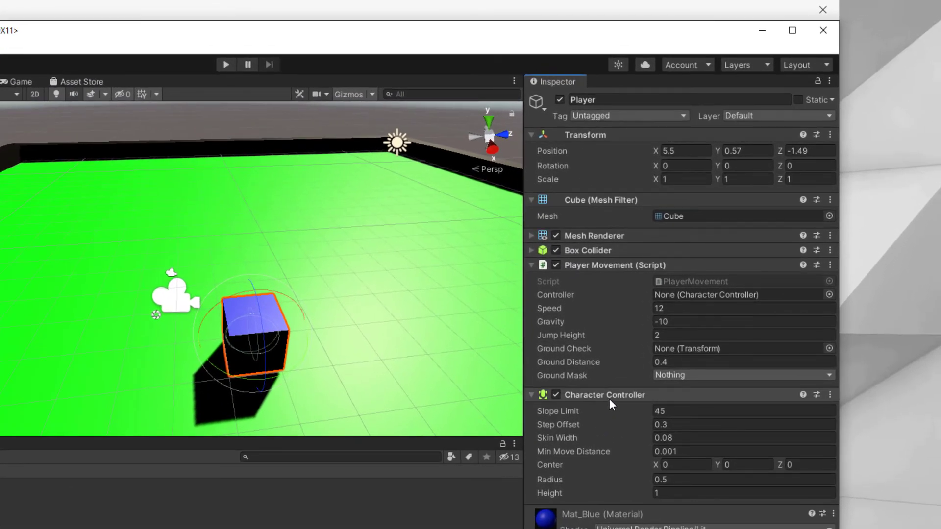
drag(607, 396, 691, 295)
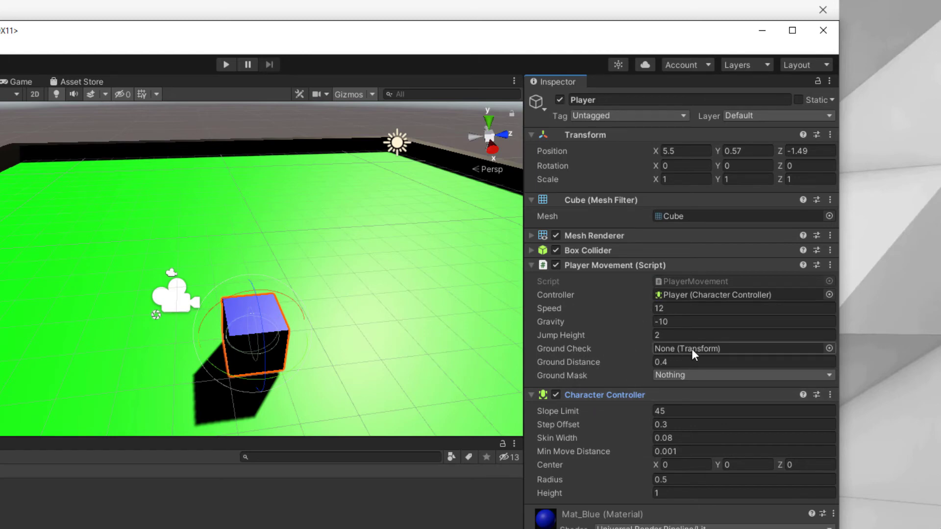
Step: Assign the Ground Plane transform to Player Movement's Ground Check field
click(745, 348)
click(828, 348)
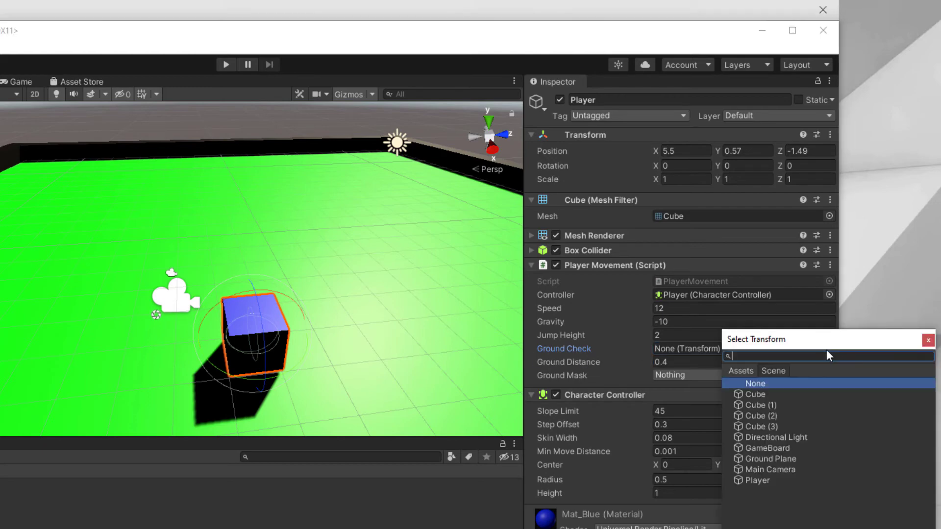
click(759, 460)
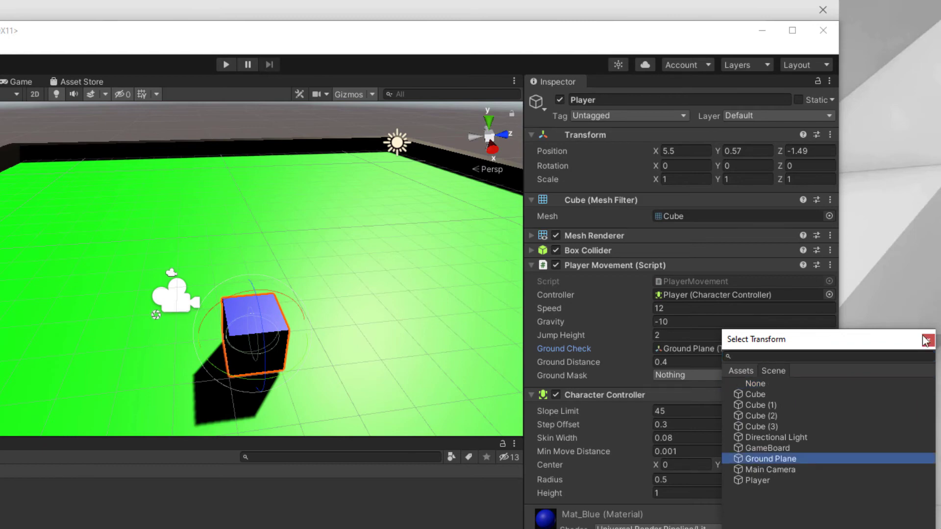
key(Return)
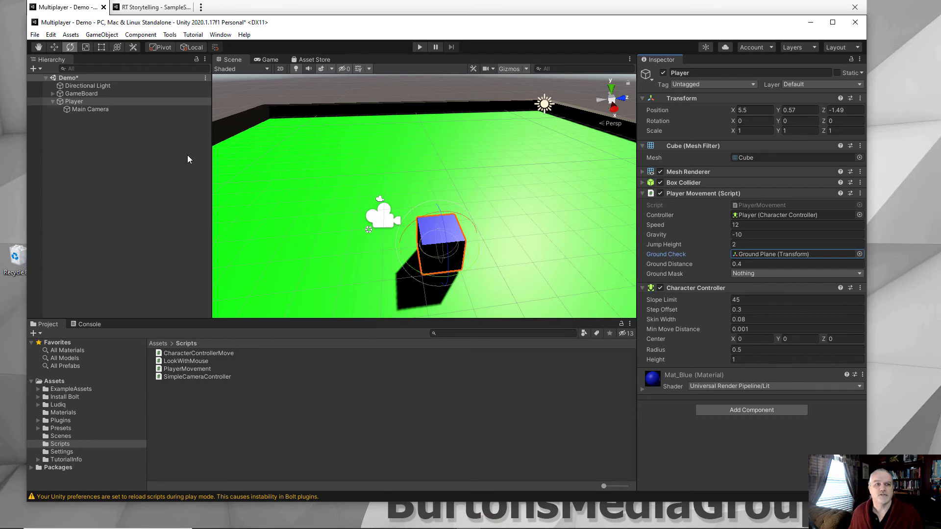
click(106, 110)
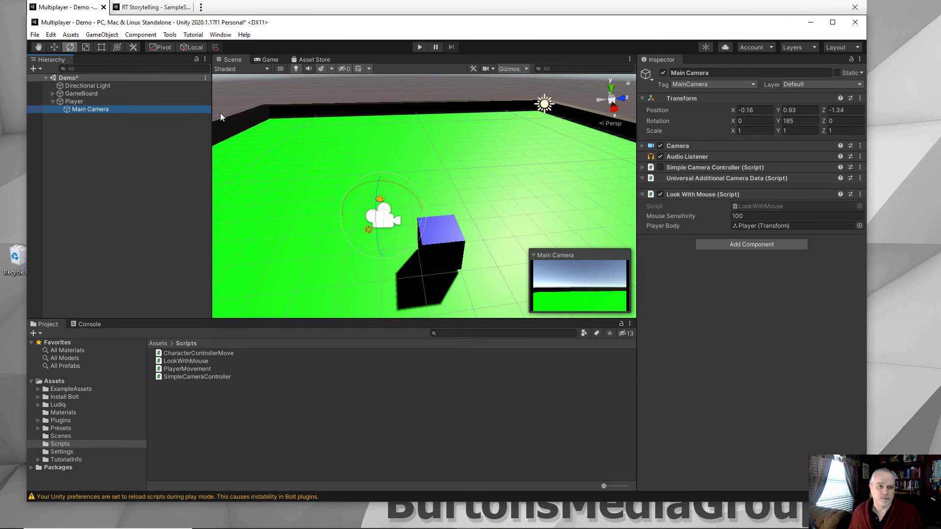
click(420, 46)
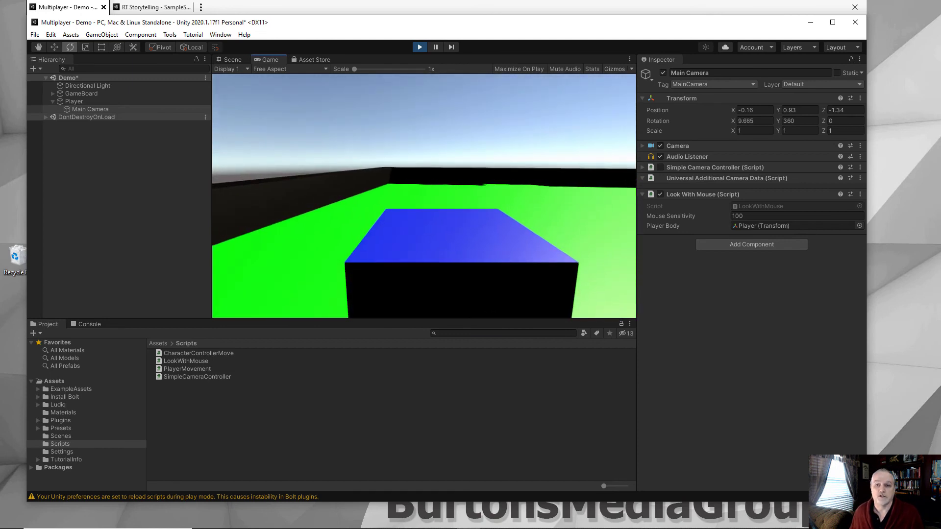
click(420, 47)
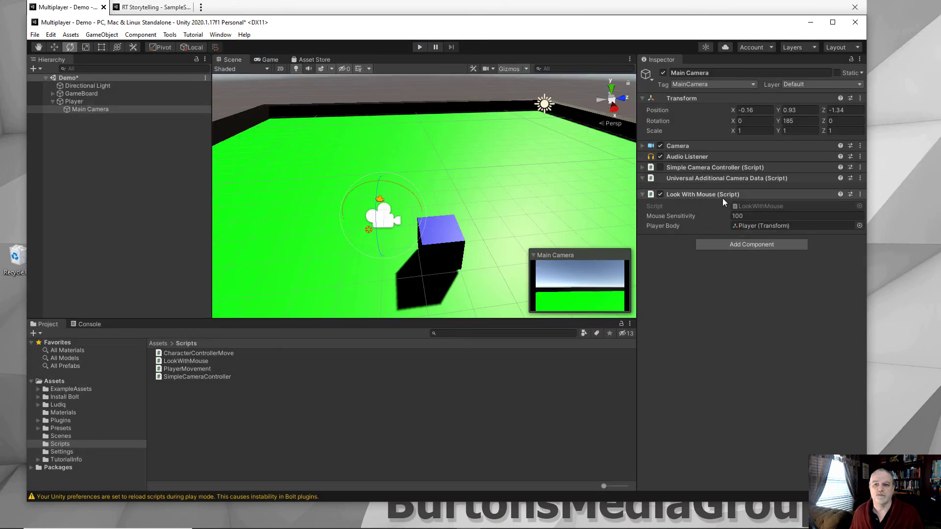
Step: Select Player in the Hierarchy to show its components in the Inspector
click(71, 101)
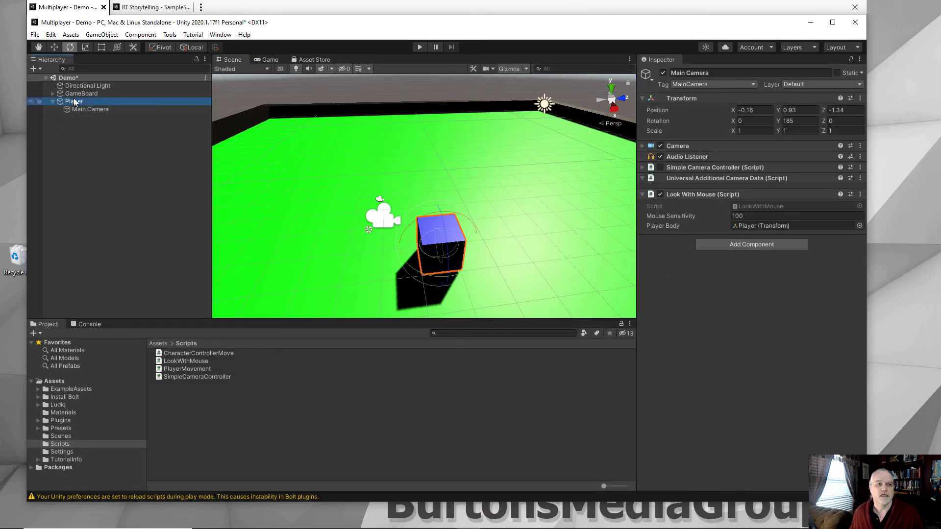